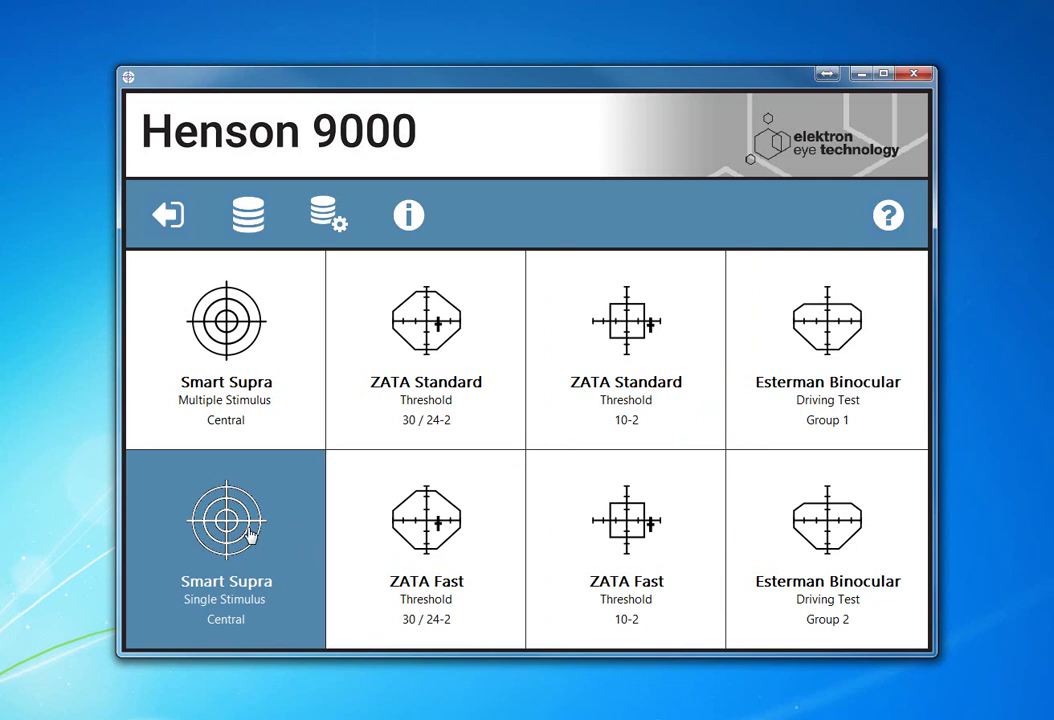
Step: Open the Smart Supra Single Stimulus Central test and enter the patient's date of birth
{"action": "left_click", "coordinate": [250, 535]}
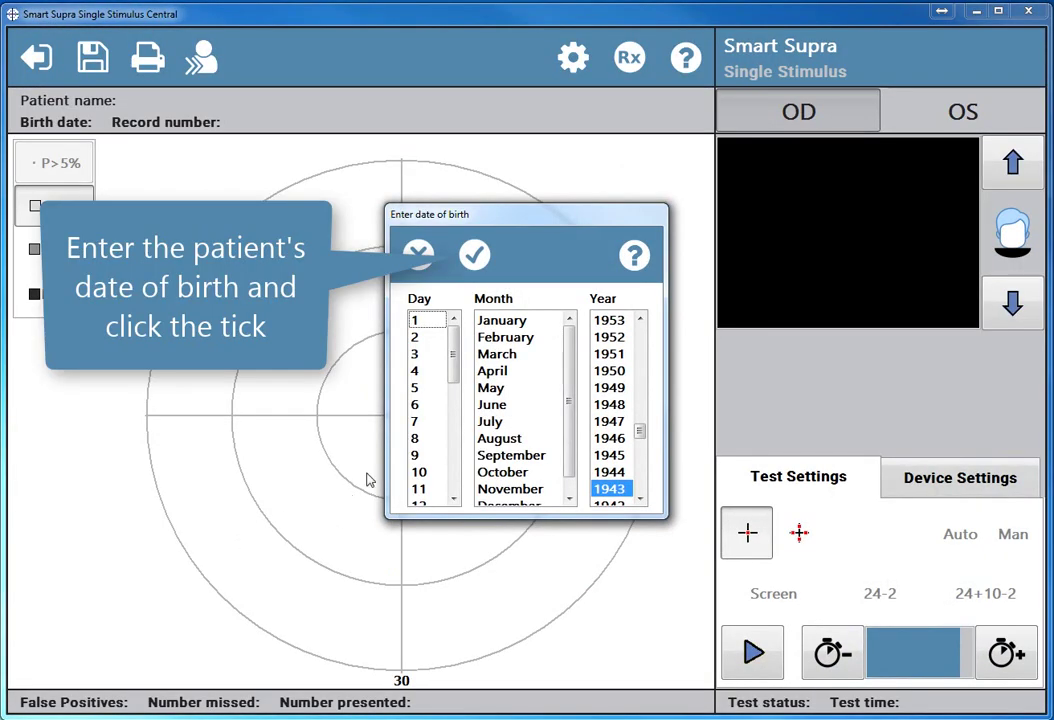
{"action": "left_click", "coordinate": [416, 440]}
{"action": "left_click", "coordinate": [499, 438]}
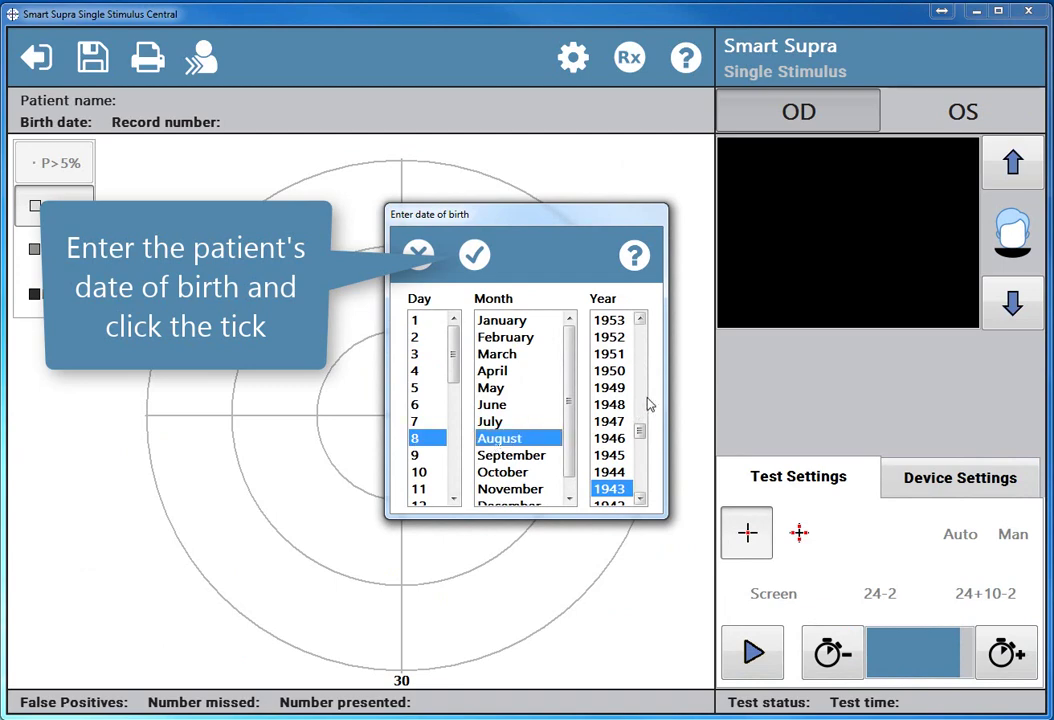
{"action": "scroll", "coordinate": [646, 403], "scroll_direction": "up", "scroll_amount": 3}
{"action": "left_click", "coordinate": [624, 438]}
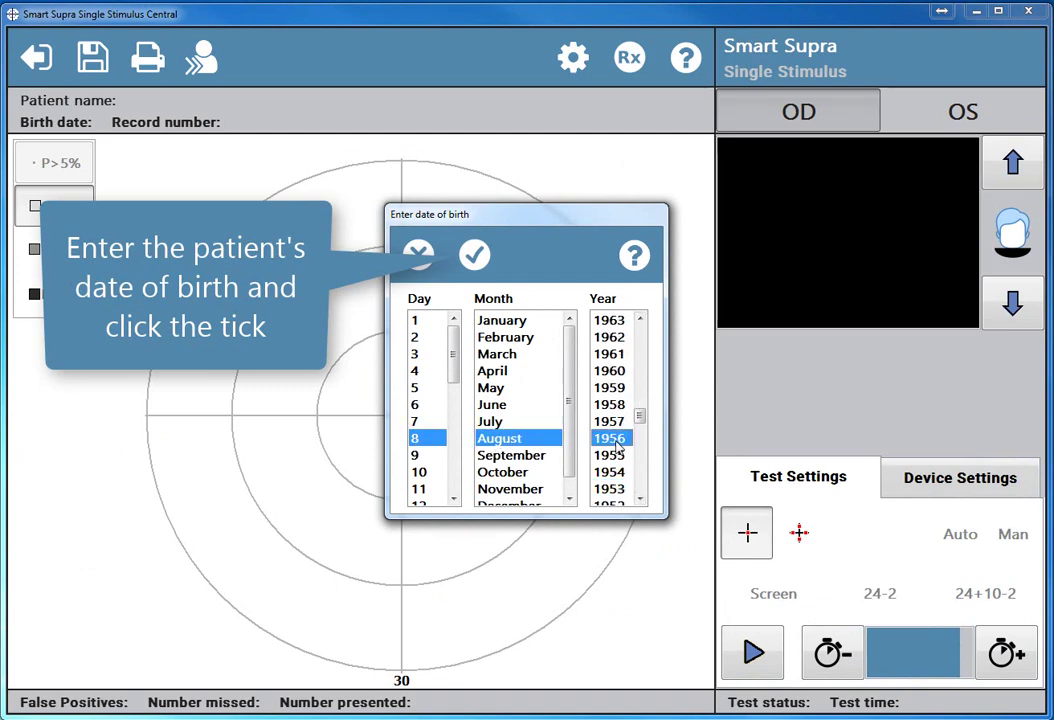
{"action": "left_click", "coordinate": [474, 256]}
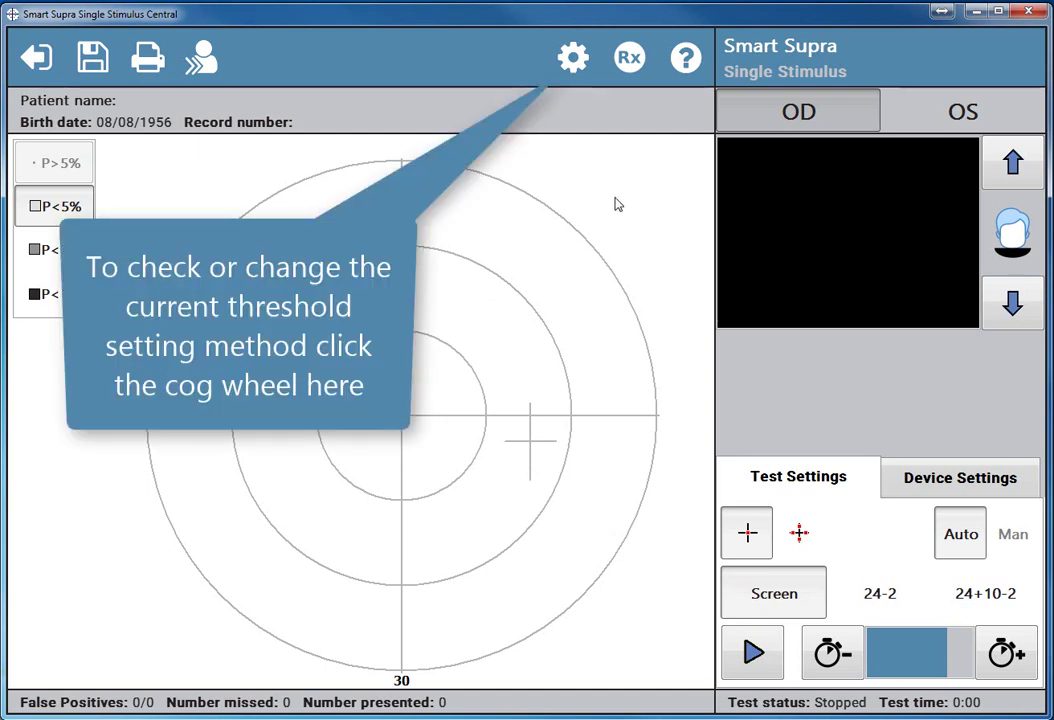
Step: Review the threshold-setting method in the test options, accept Patient age (Total Deviation), and consult the recommended lens additions by age
{"action": "left_click", "coordinate": [571, 62]}
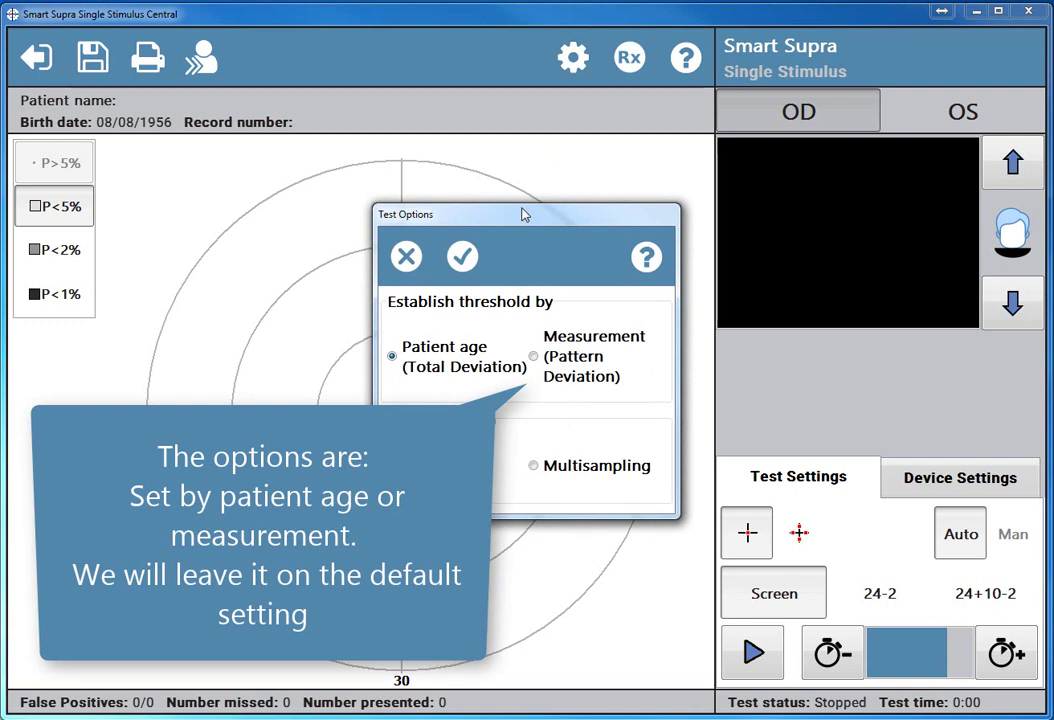
{"action": "left_click", "coordinate": [460, 257]}
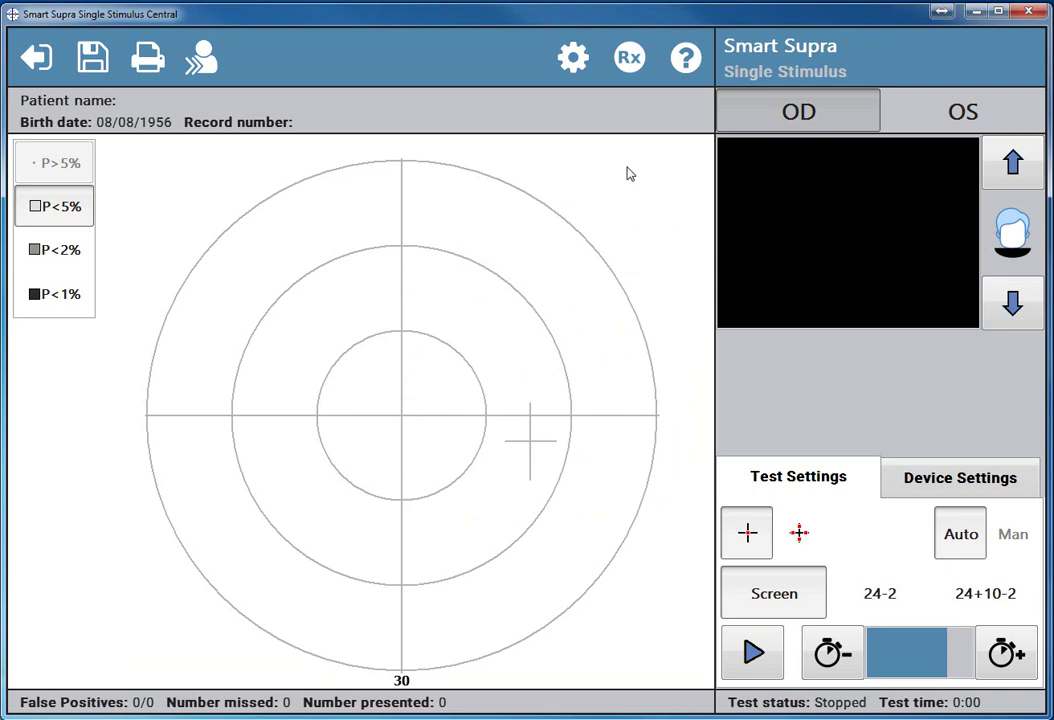
{"action": "left_click", "coordinate": [630, 60]}
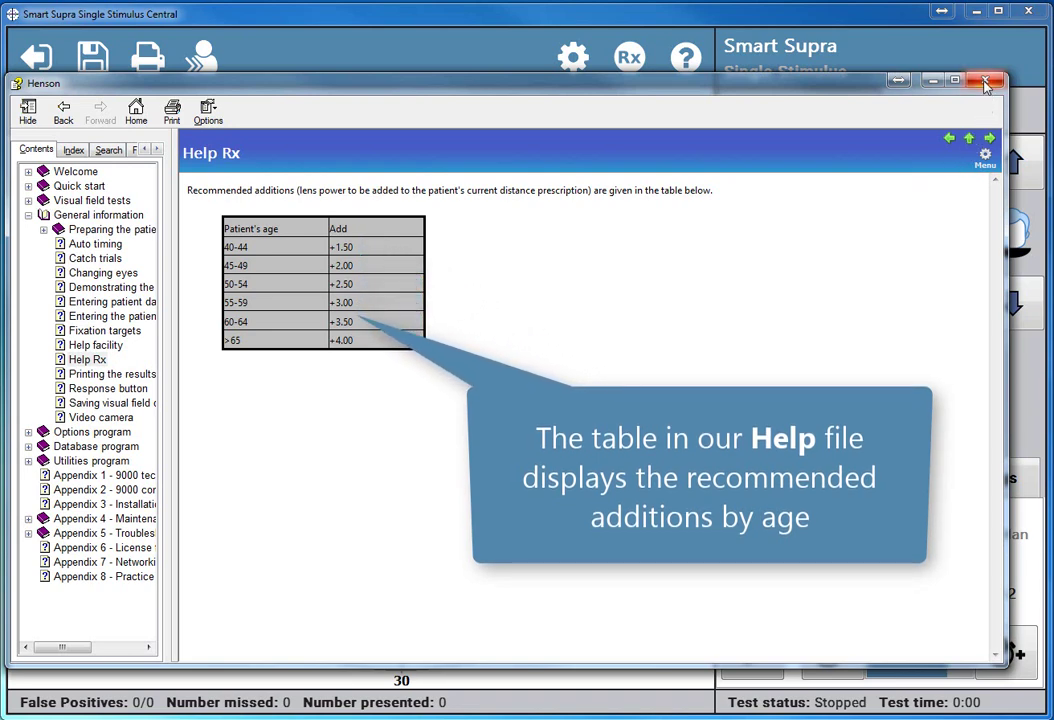
{"action": "left_click", "coordinate": [985, 83]}
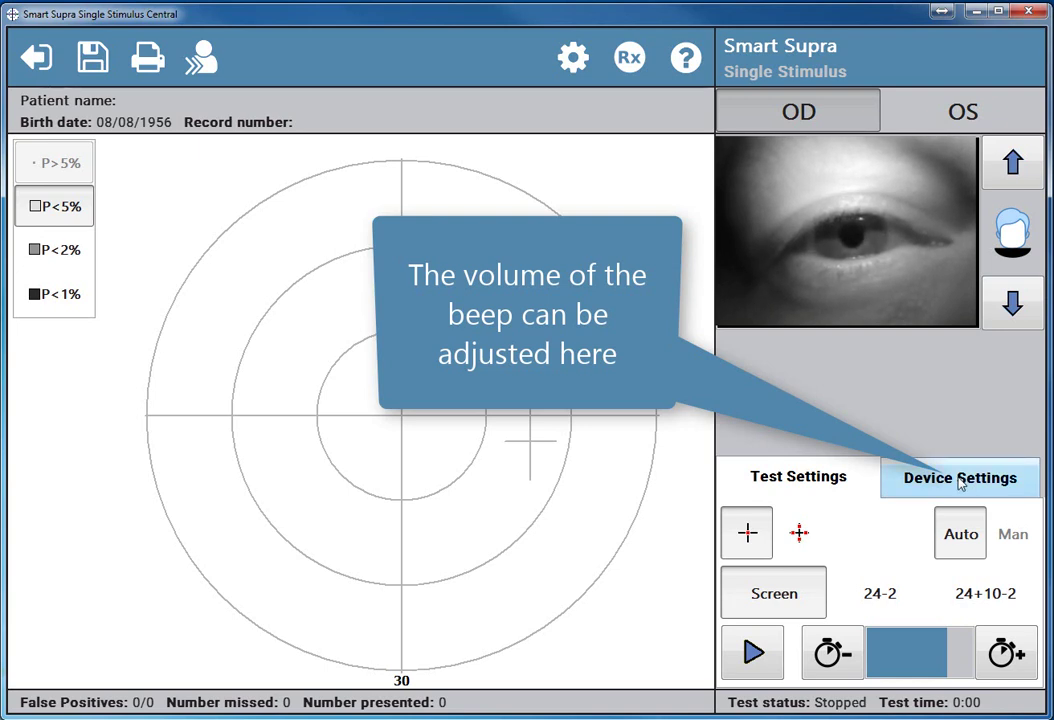
Step: Raise the beep volume in the device settings to about half
{"action": "left_click", "coordinate": [905, 486]}
{"action": "left_click", "coordinate": [748, 652]}
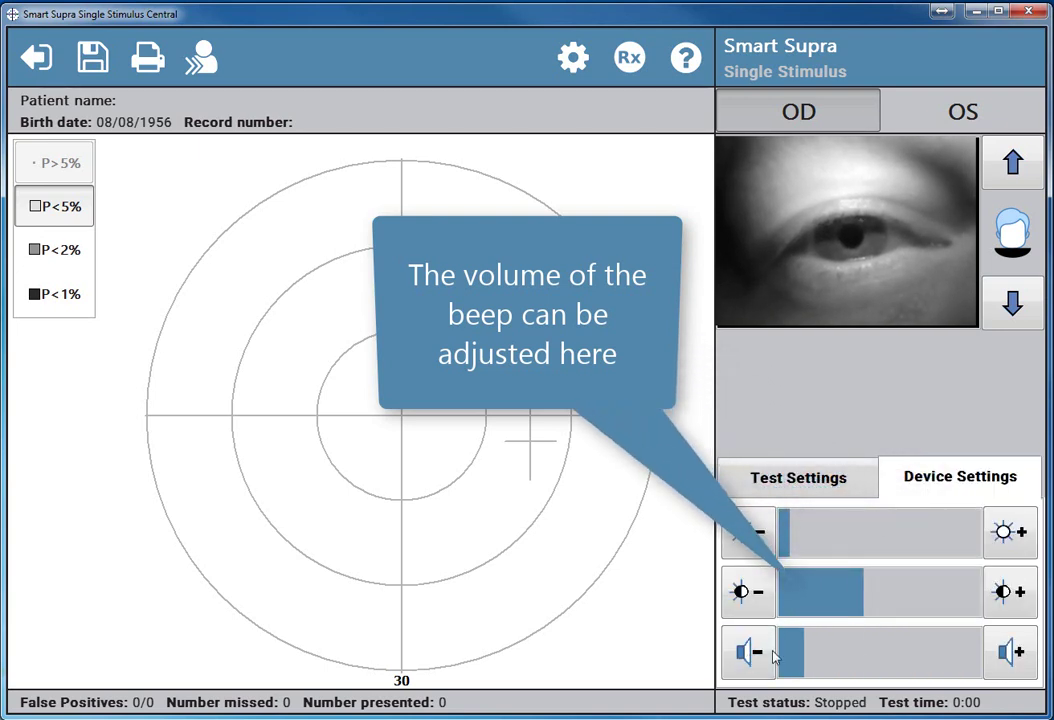
{"action": "left_click", "coordinate": [1010, 652]}
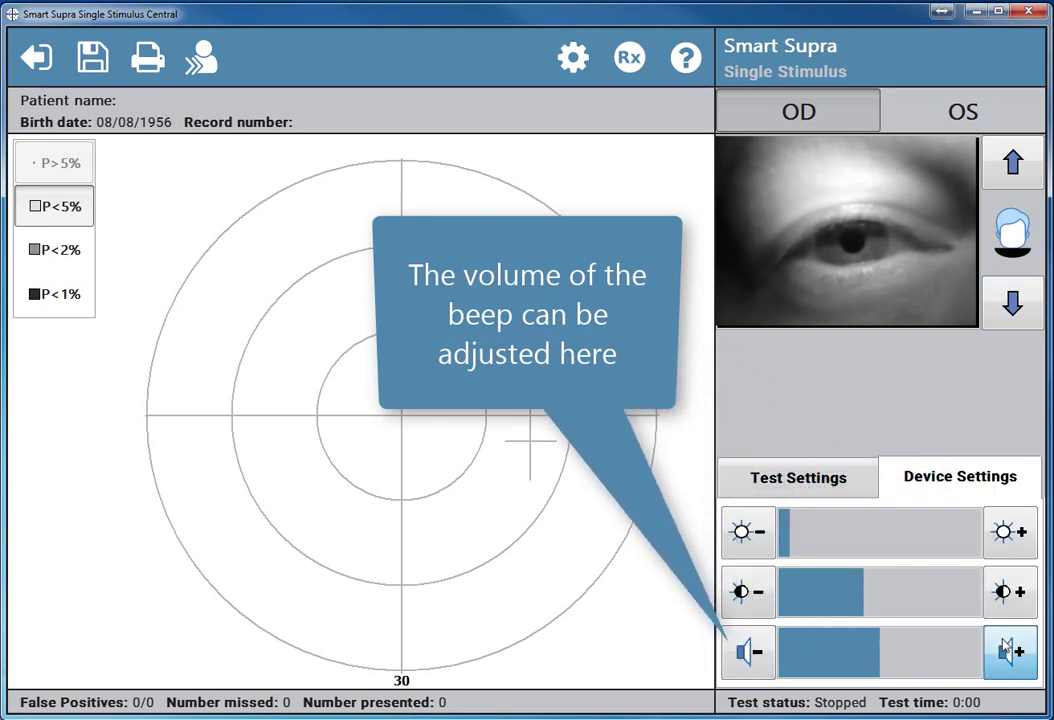
Step: Try the four-point fixation target in the test settings and set fixation back to the central target
{"action": "left_click", "coordinate": [807, 478]}
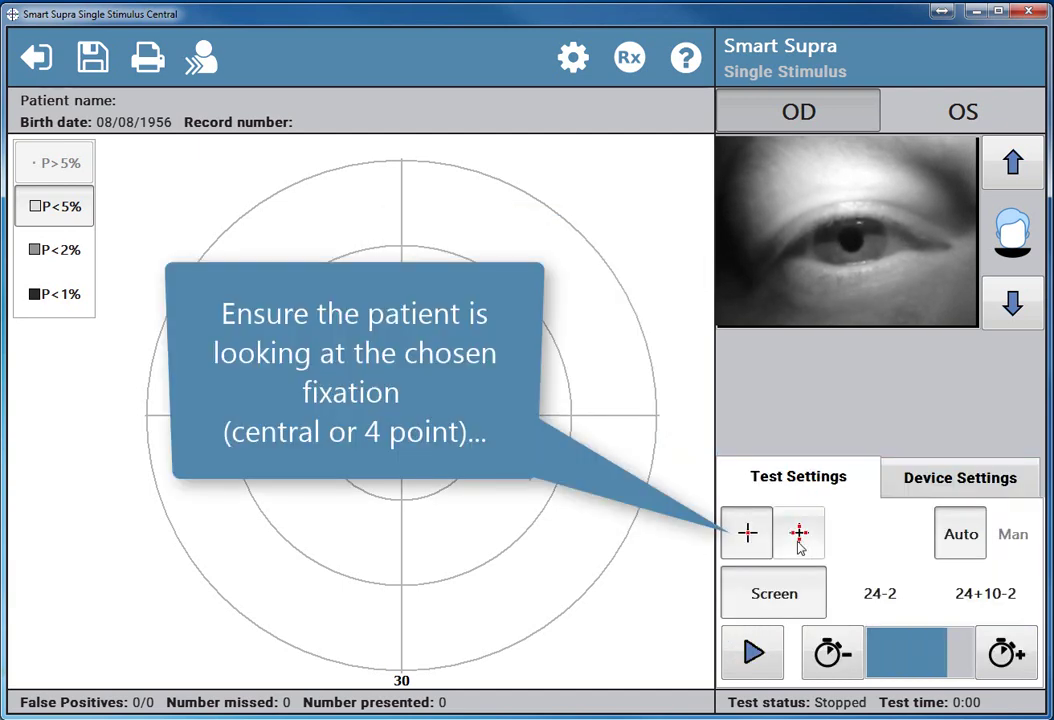
{"action": "left_click", "coordinate": [804, 538]}
{"action": "left_click", "coordinate": [752, 545]}
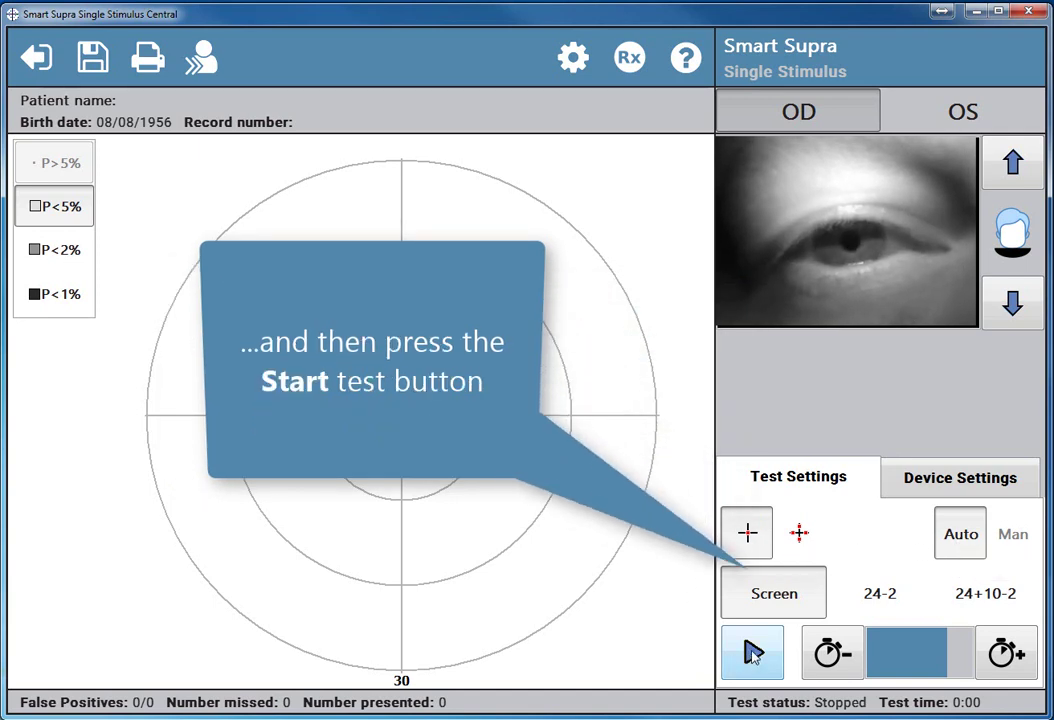
Step: Start the automatic screening test on the right eye, stop it partway and resume it
{"action": "left_click", "coordinate": [753, 652]}
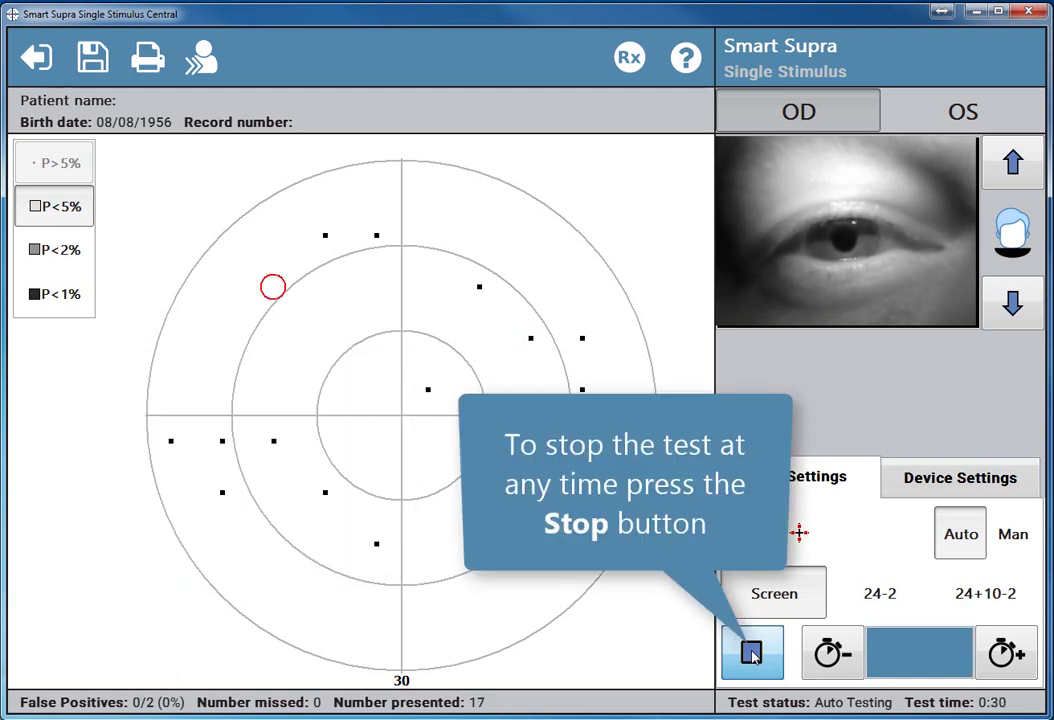
{"action": "left_click", "coordinate": [752, 652]}
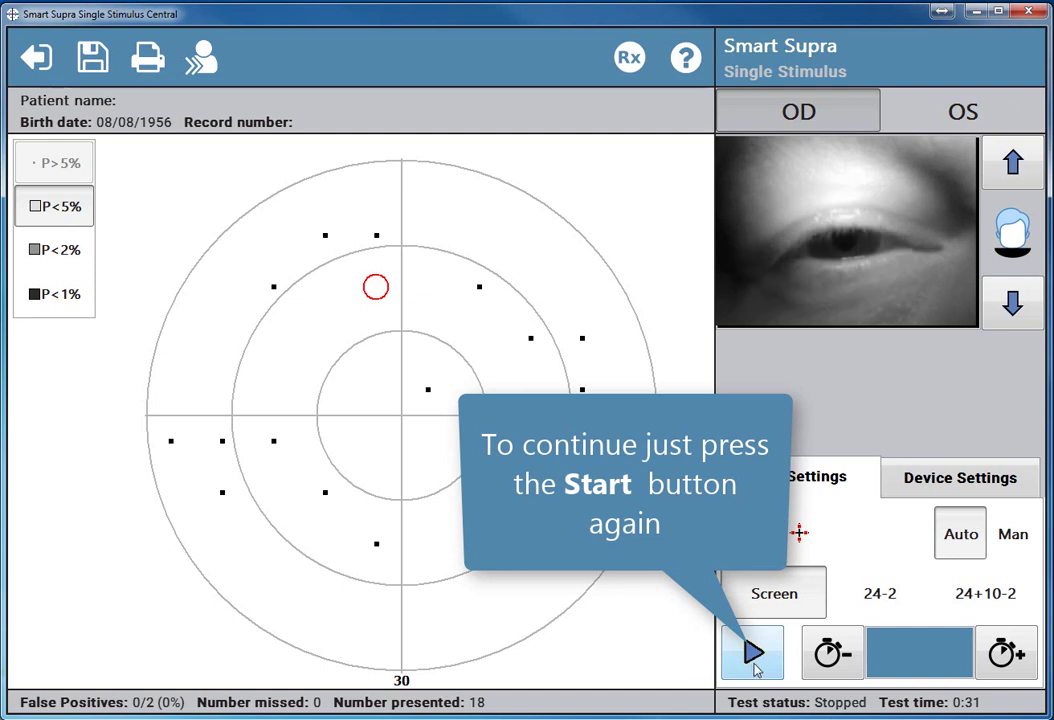
{"action": "left_click", "coordinate": [752, 658]}
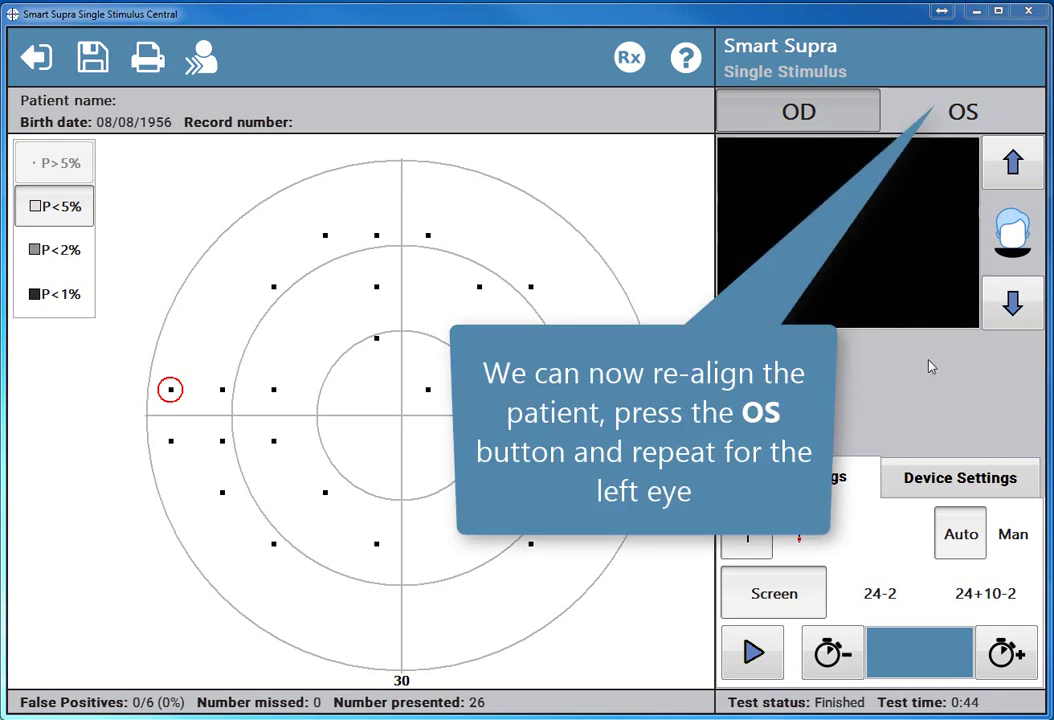
Step: Switch to the left eye (OS) and run its automatic test, extended to the 24-2 pattern
{"action": "left_click", "coordinate": [967, 116]}
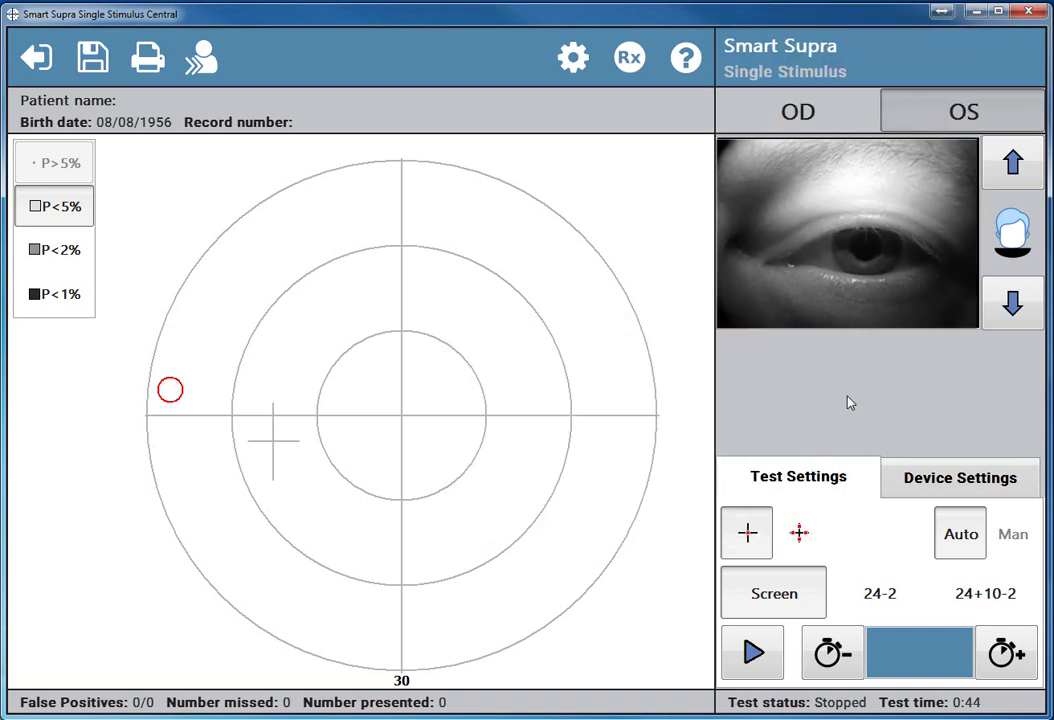
{"action": "left_click", "coordinate": [751, 654]}
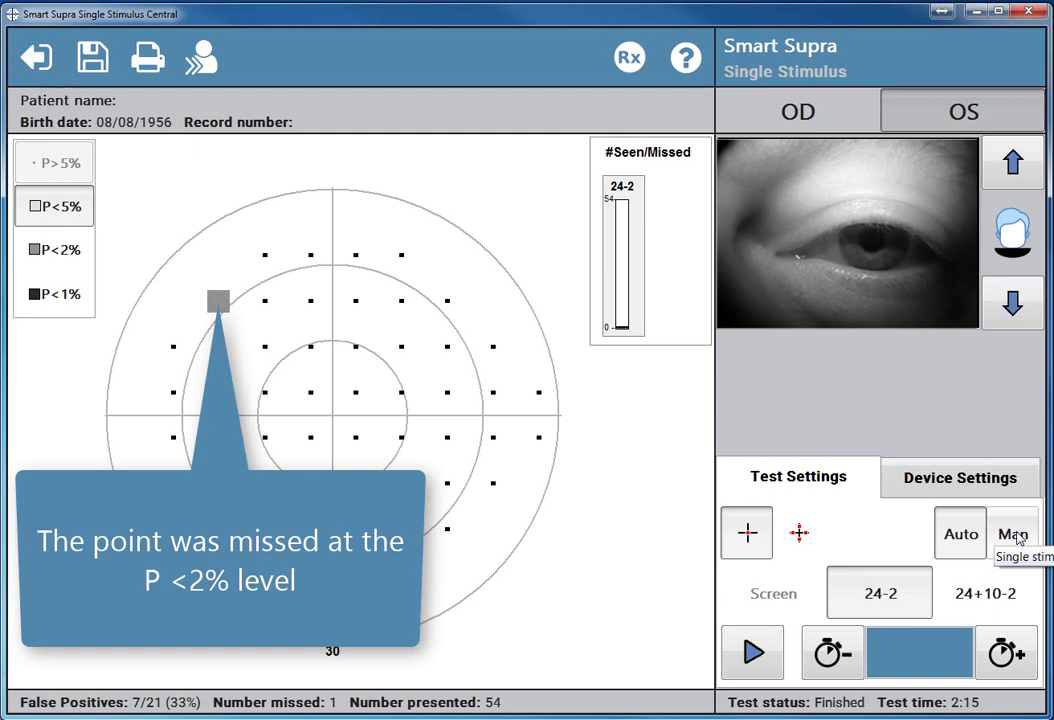
Step: Switch to manual testing and re-present the missed upper-left point at the brighter P<1% level
{"action": "left_click", "coordinate": [1014, 536]}
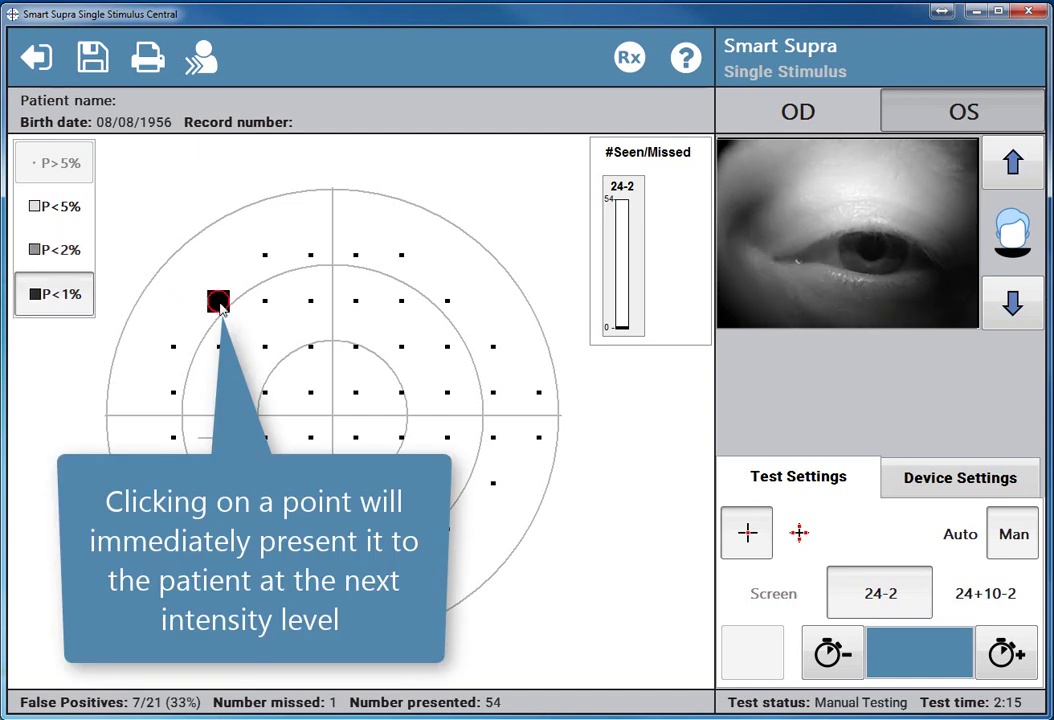
{"action": "left_click", "coordinate": [218, 302]}
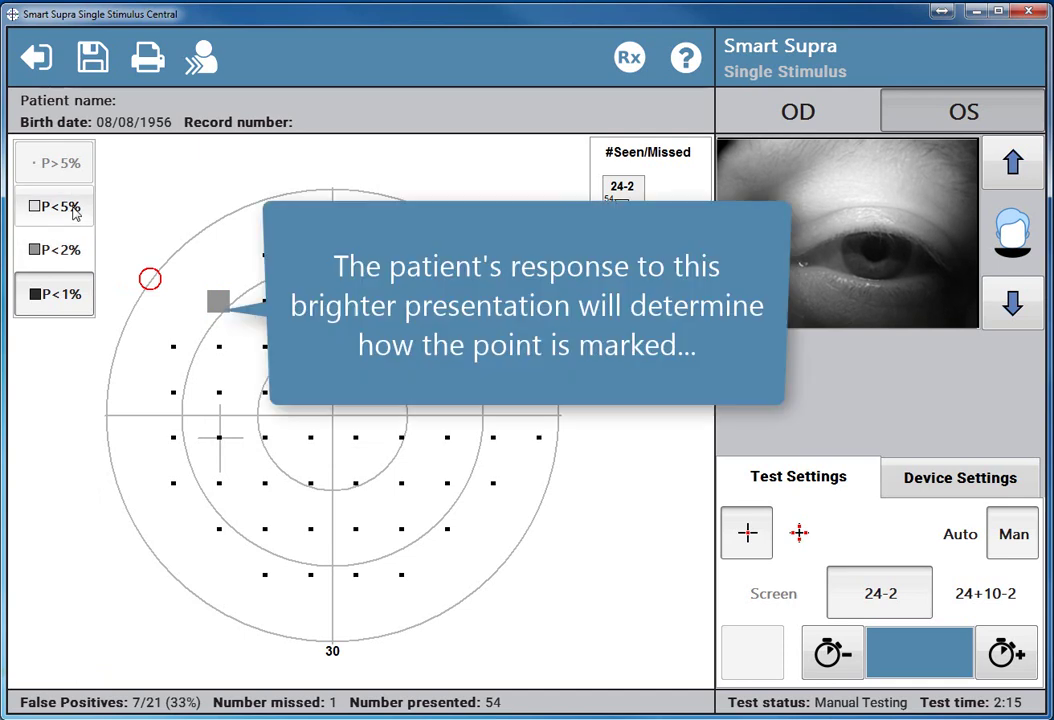
Step: Present the locations around the missed upper-left point at the P<5% and P<2% levels to map the suspect area
{"action": "left_click", "coordinate": [55, 249]}
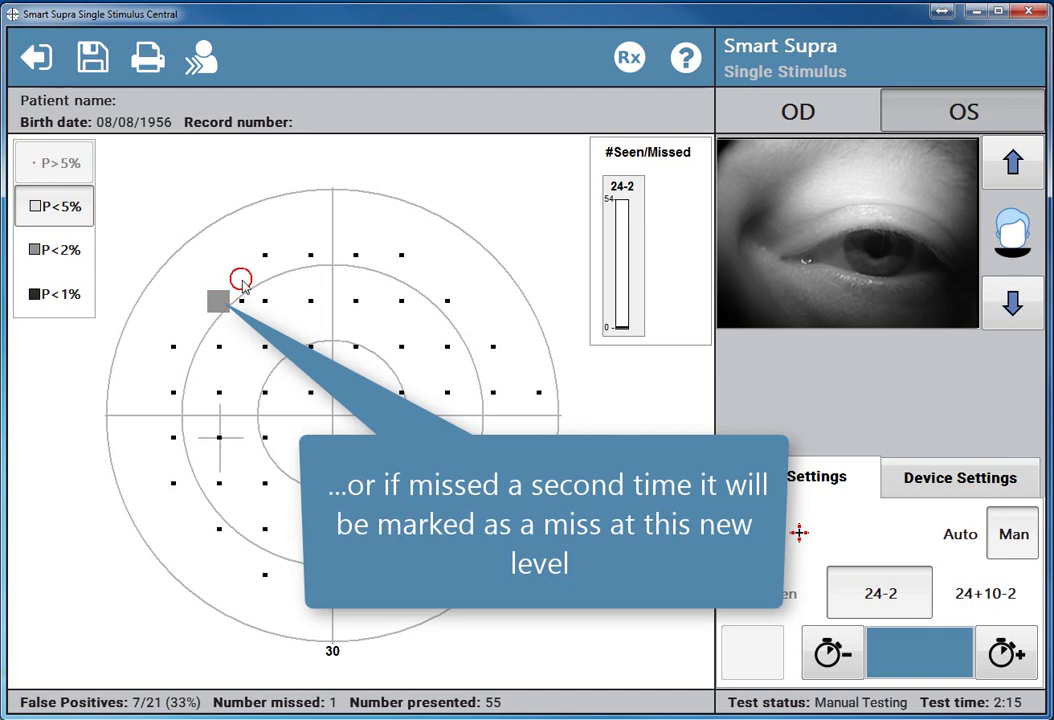
{"action": "left_click", "coordinate": [241, 280]}
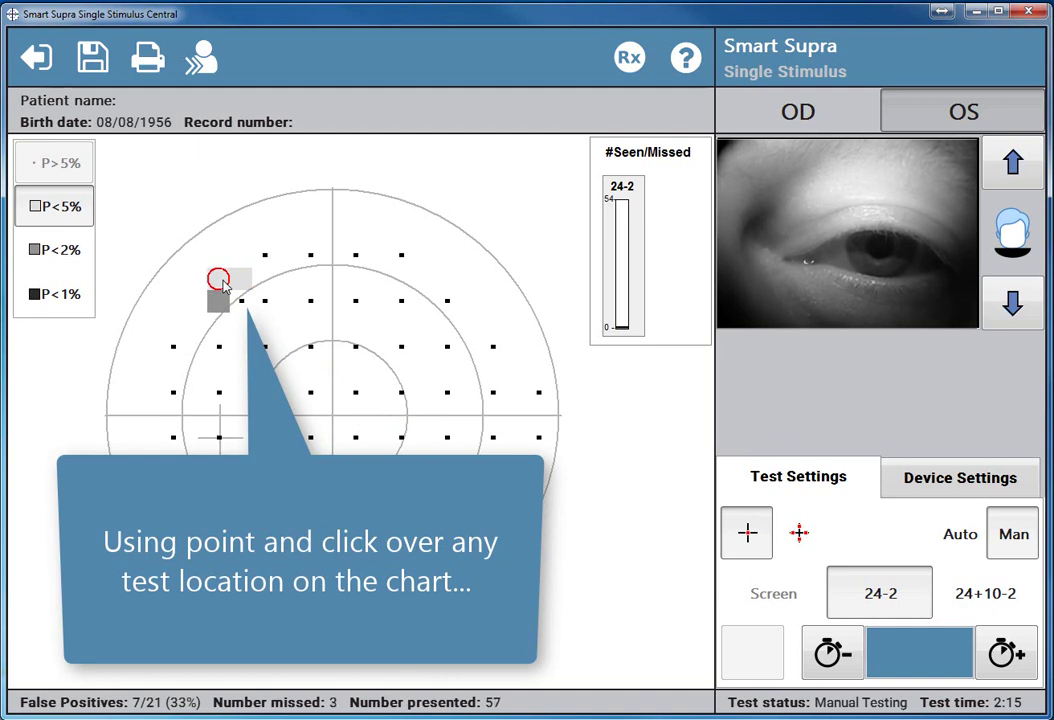
{"action": "left_click", "coordinate": [174, 303]}
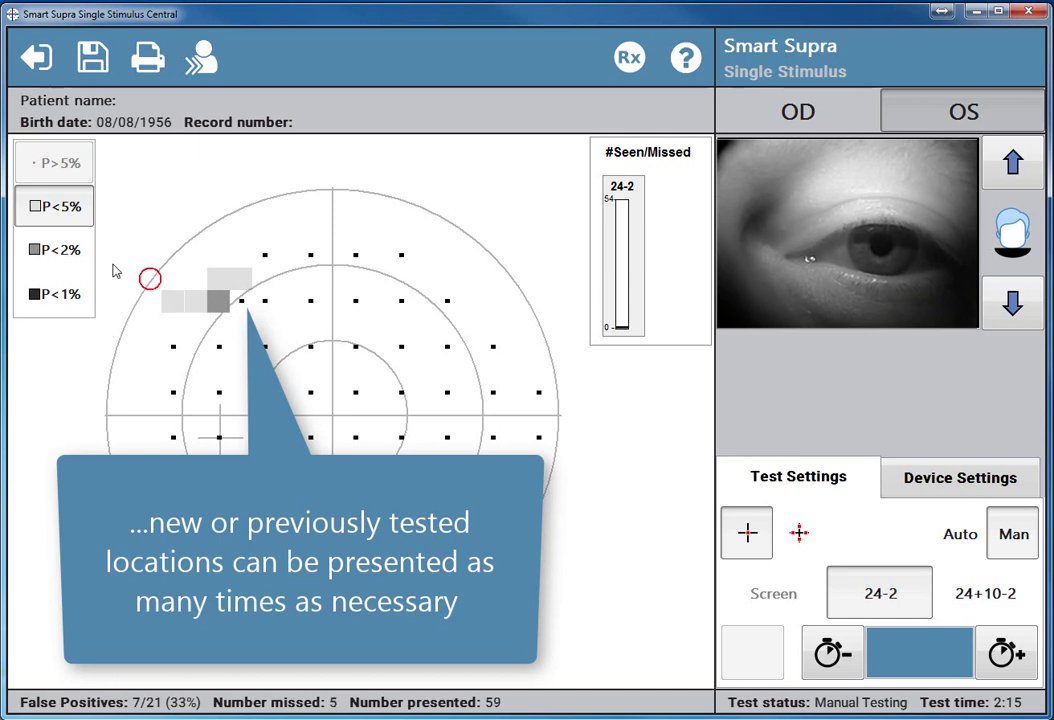
{"action": "left_click", "coordinate": [195, 302]}
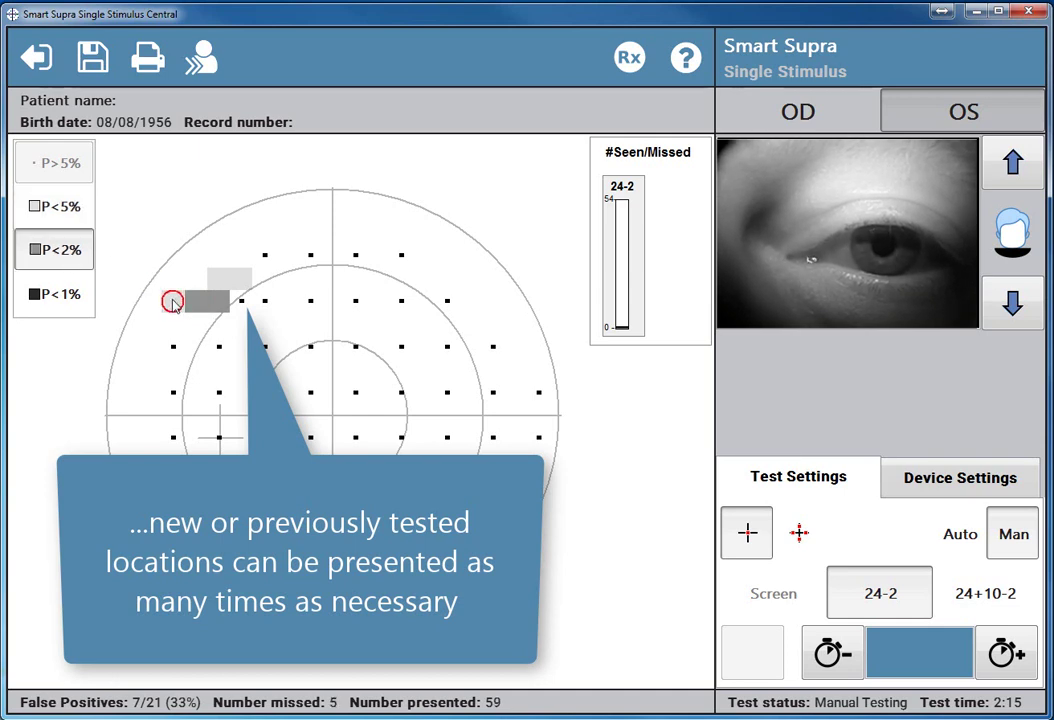
{"action": "left_click", "coordinate": [215, 284]}
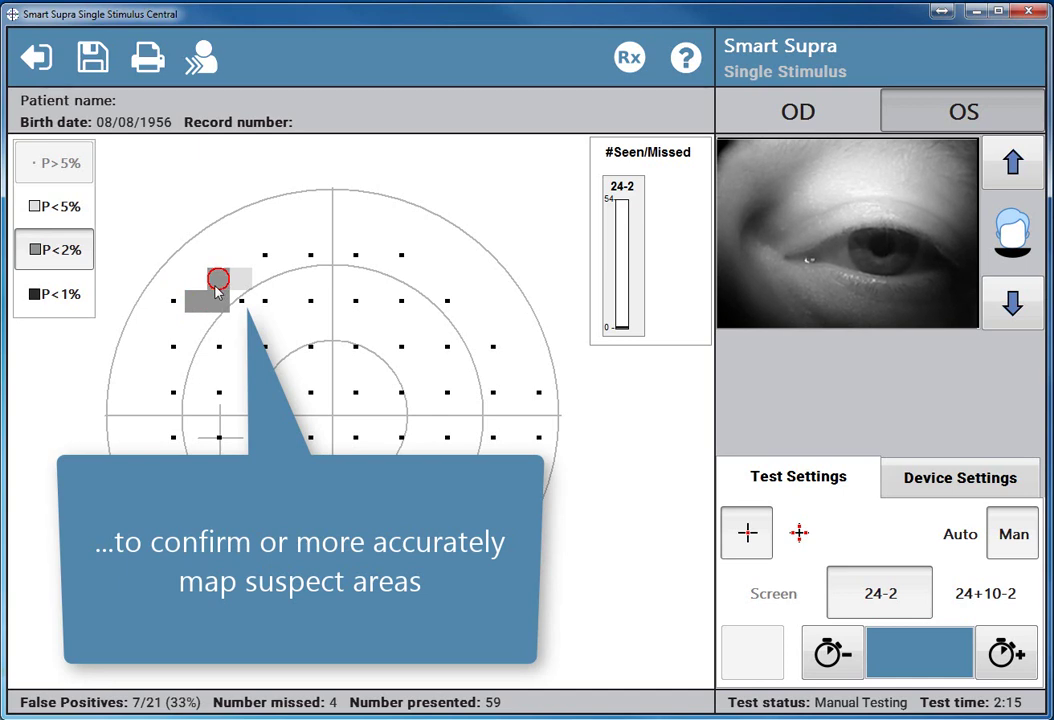
{"action": "left_click", "coordinate": [172, 301]}
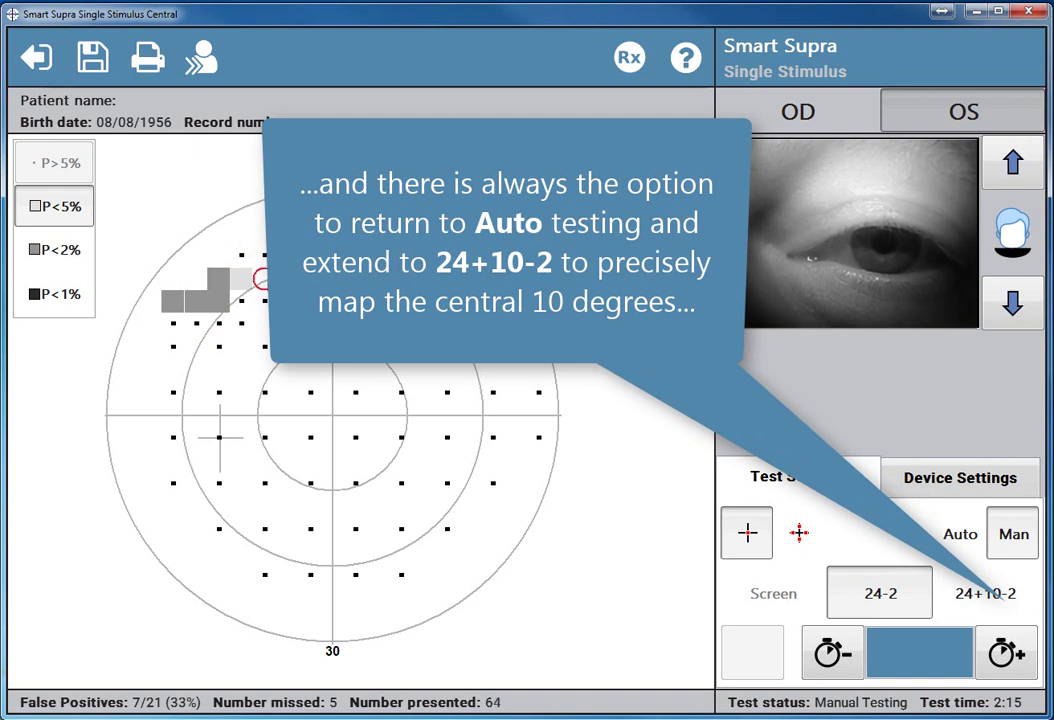
Step: Return the left-eye test to automatic mode and print the test results
{"action": "left_click", "coordinate": [965, 538]}
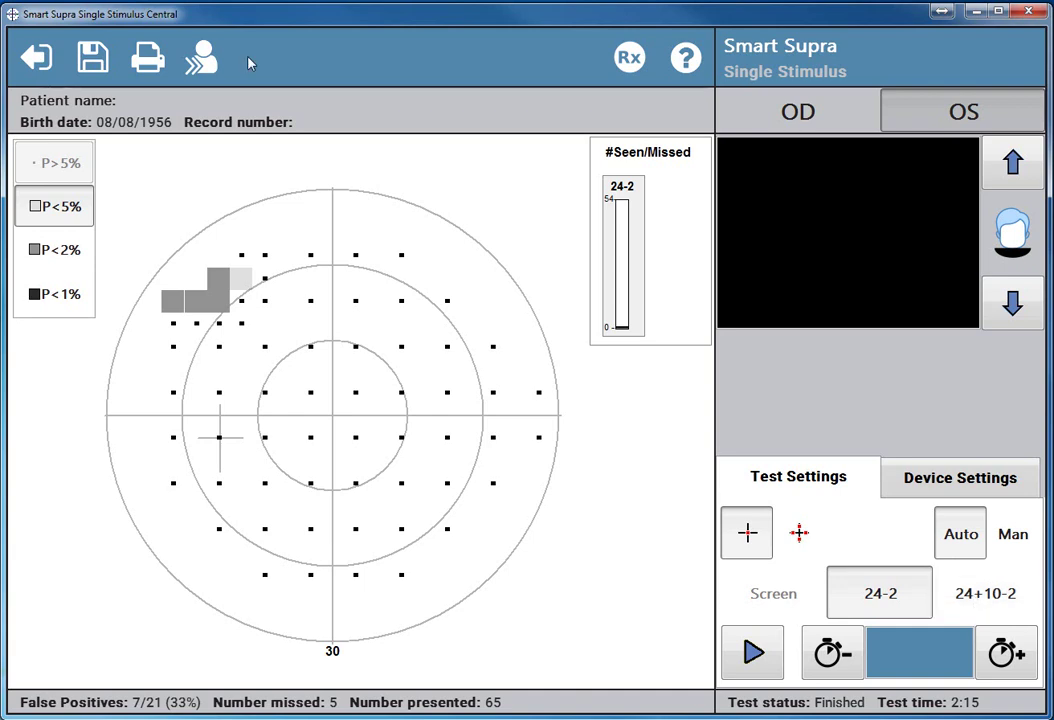
{"action": "left_click", "coordinate": [148, 60]}
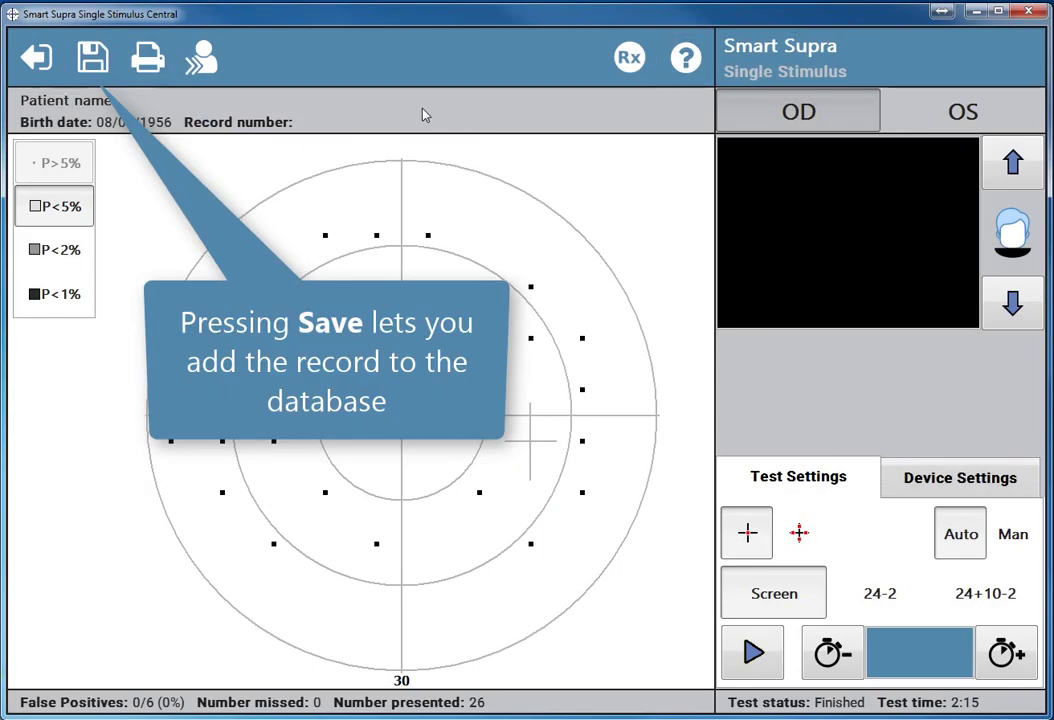
Step: Save the record to the database under the existing patient with the MSSA 25-2 test dated 06/08/2018, and dismiss the backup notice
{"action": "left_click", "coordinate": [93, 57]}
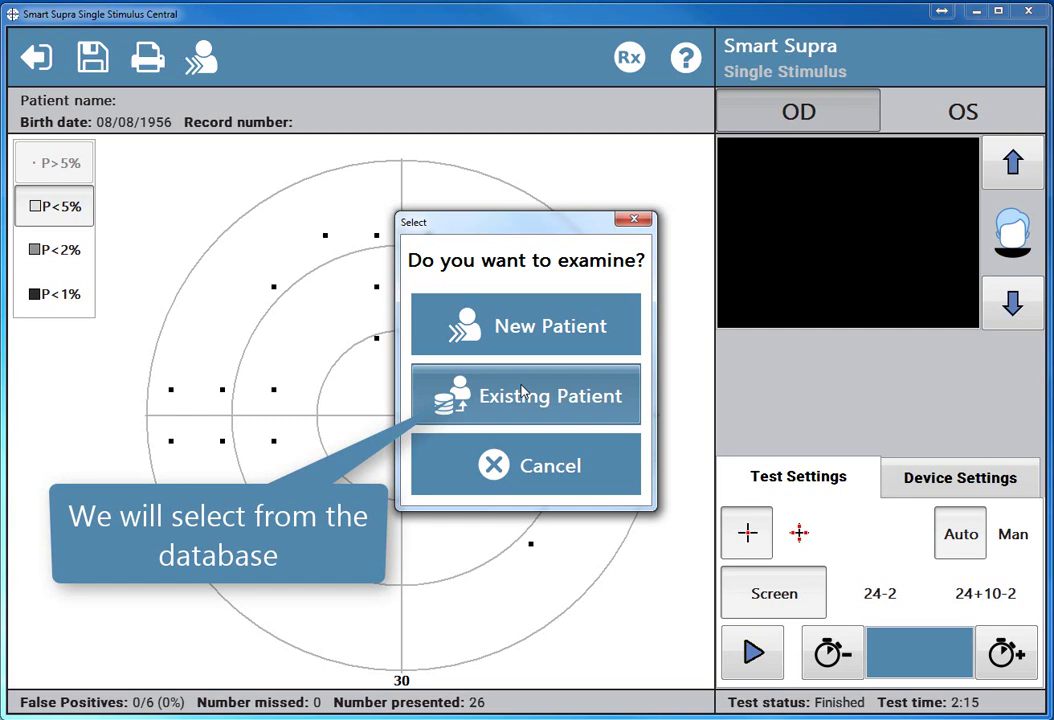
{"action": "left_click", "coordinate": [521, 392]}
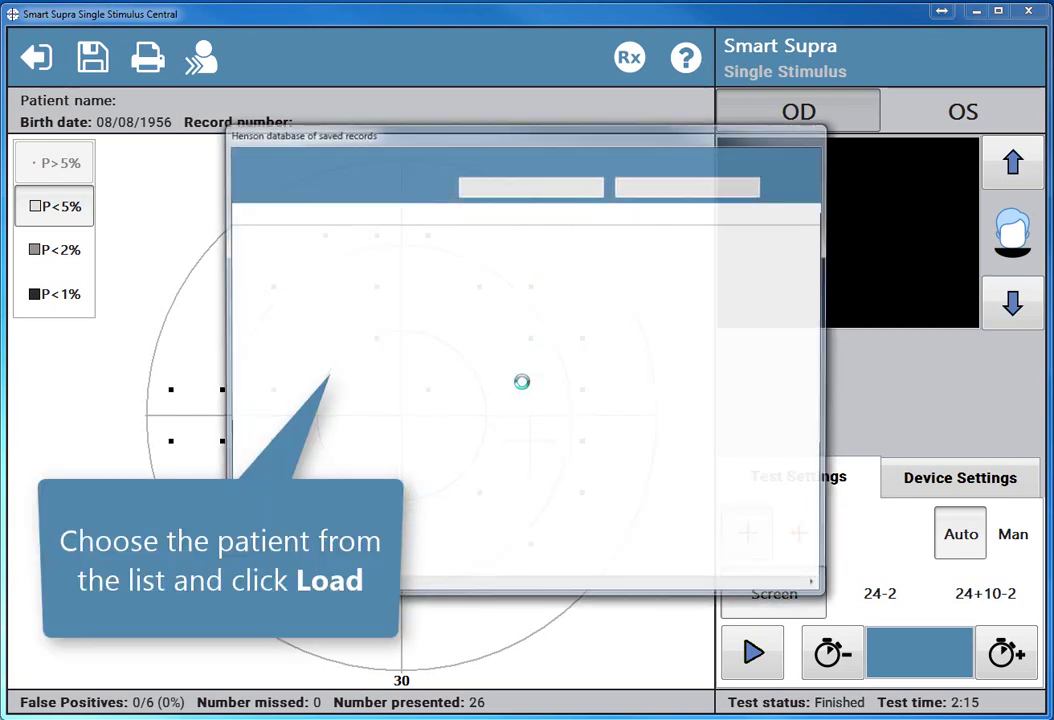
{"action": "left_click", "coordinate": [322, 365]}
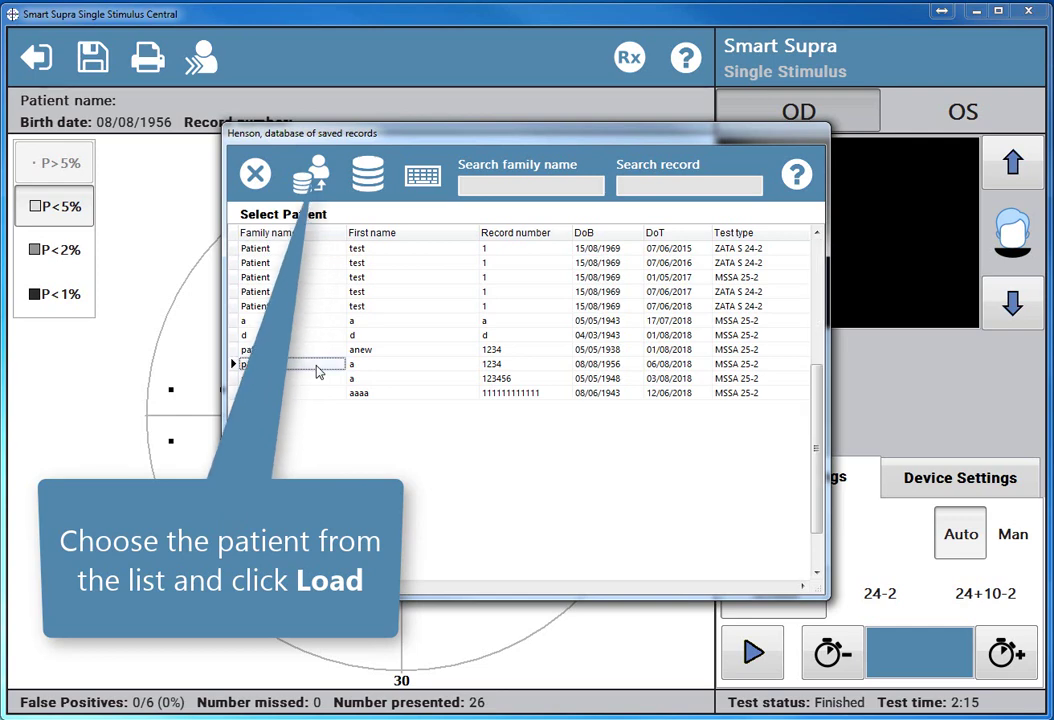
{"action": "left_click", "coordinate": [298, 187]}
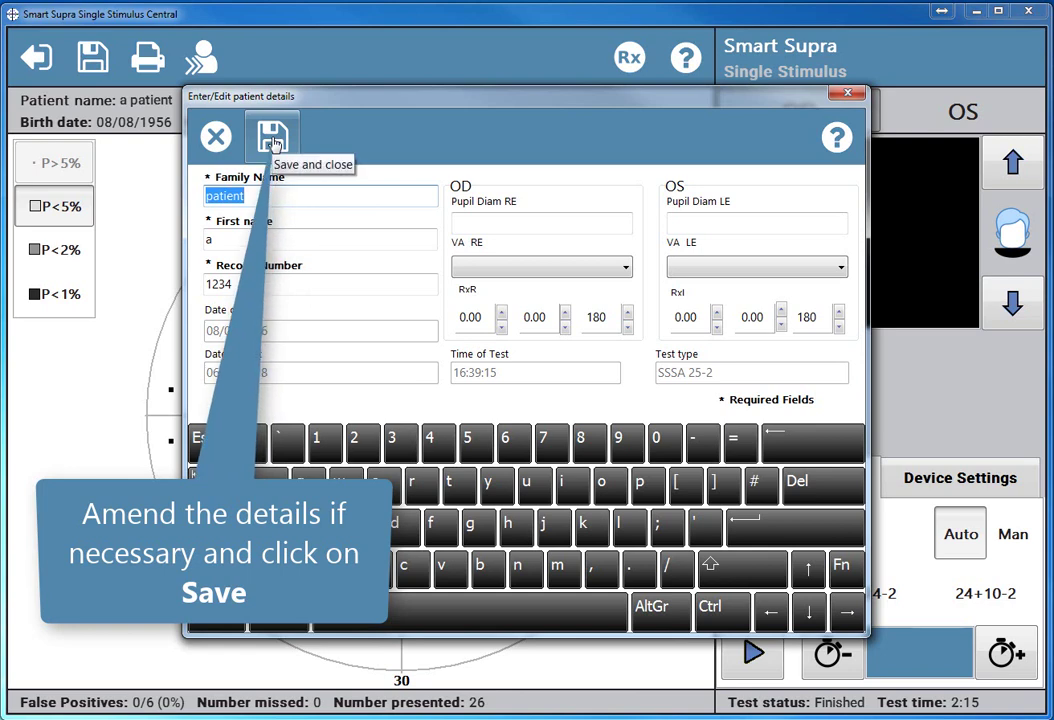
{"action": "left_click", "coordinate": [273, 143]}
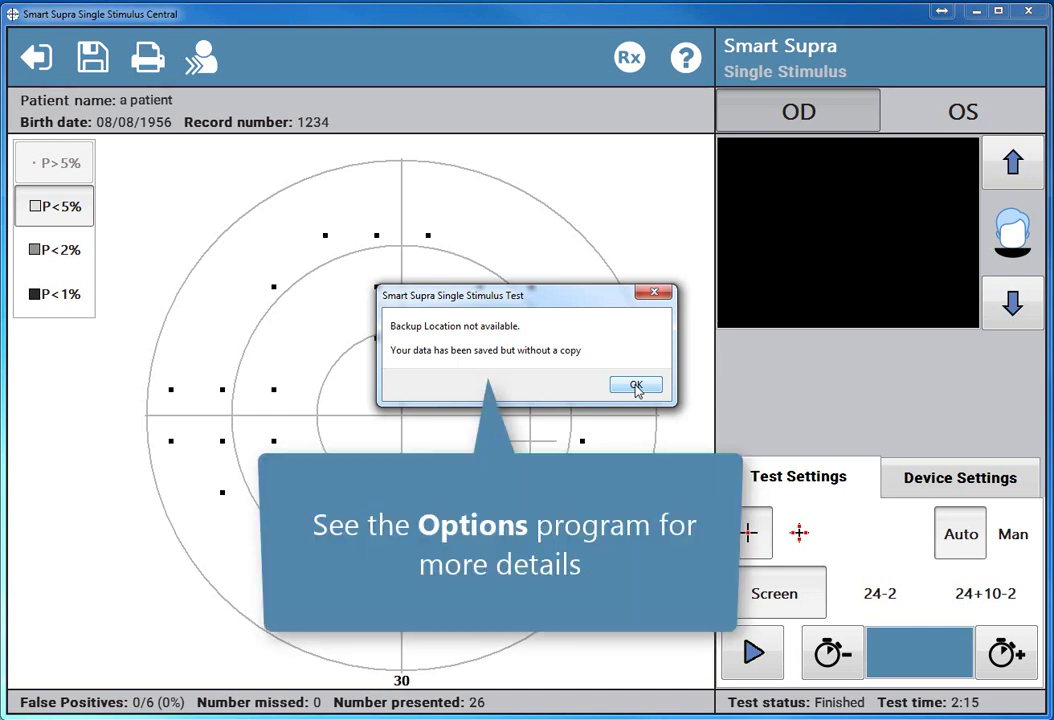
{"action": "left_click", "coordinate": [636, 387]}
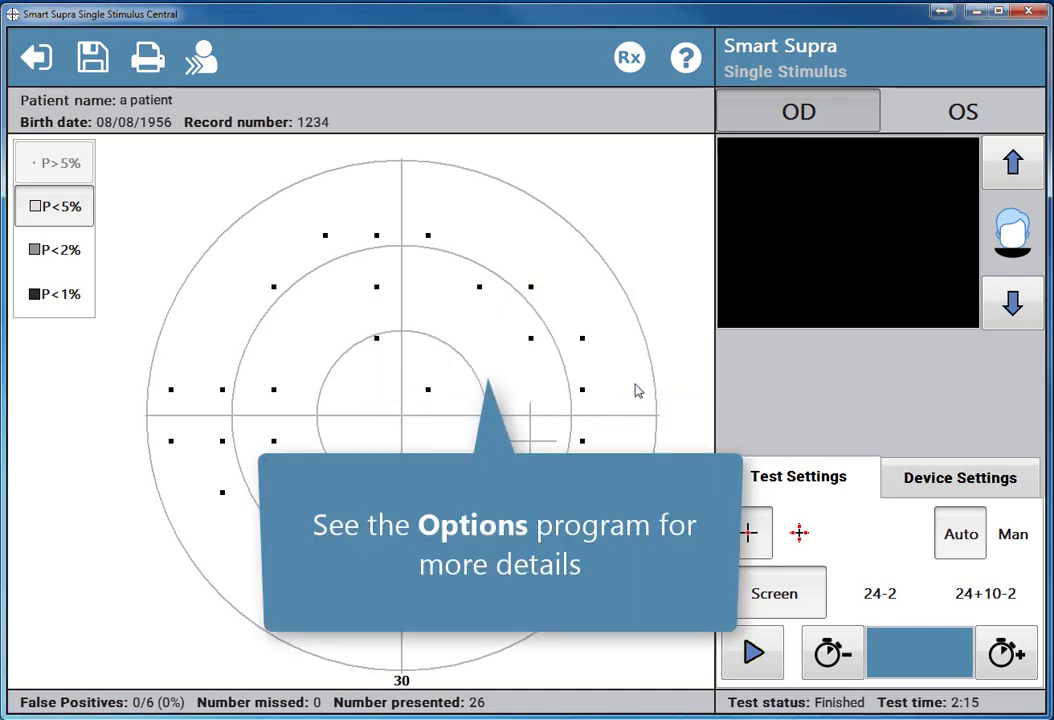